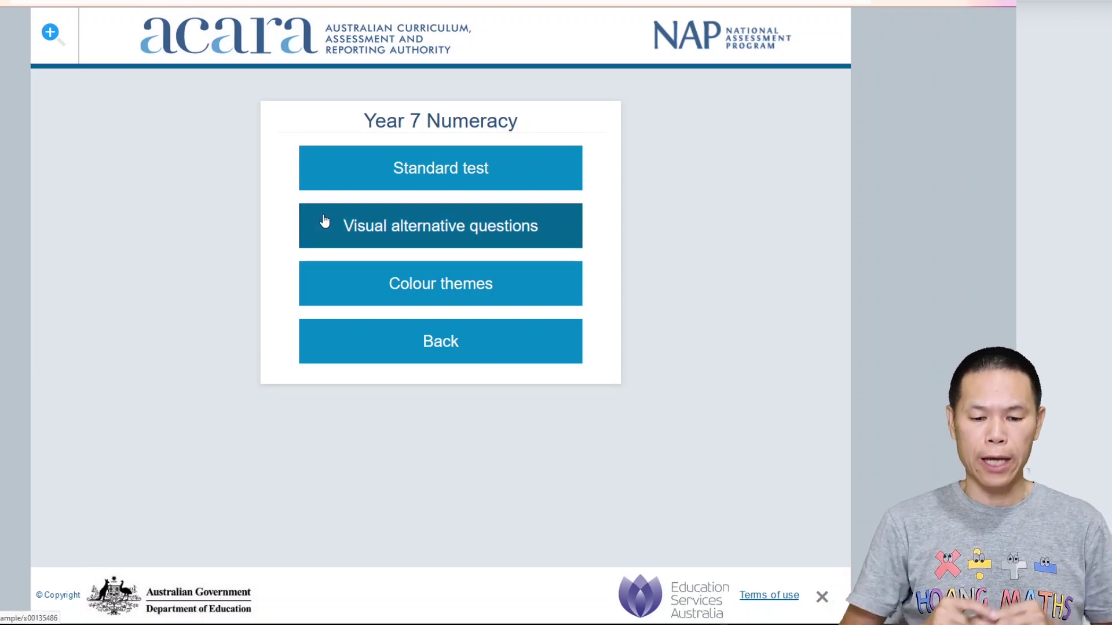
Start the standard test, pass both code screens, confirm identity, and open Question 1 of 13.
{"action": "left_click", "coordinate": [355, 178]}
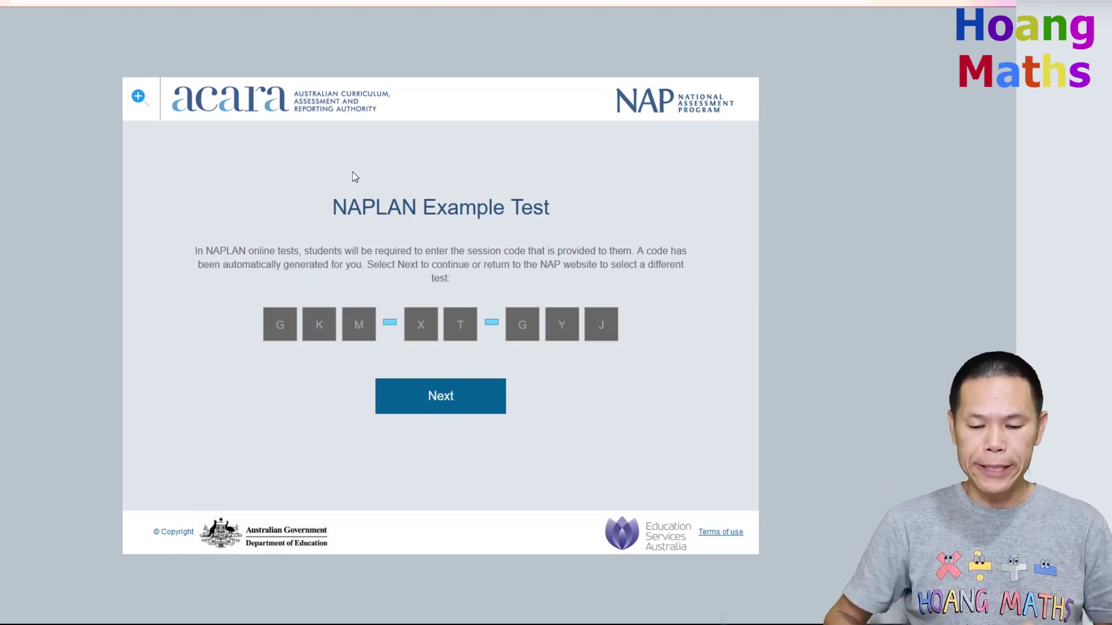
{"action": "left_click", "coordinate": [427, 407]}
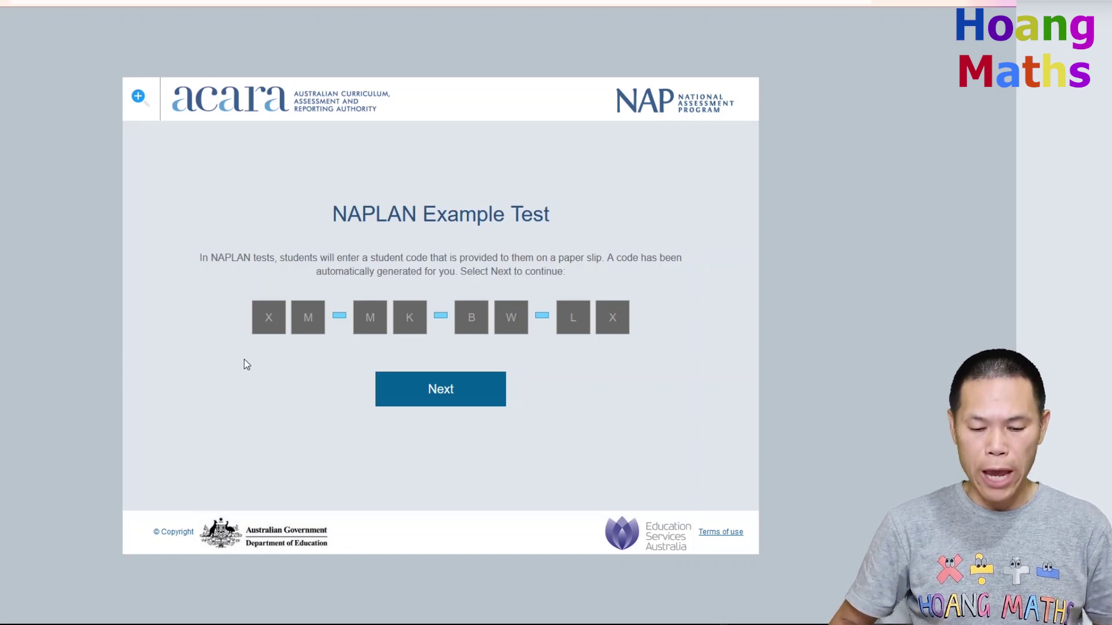
{"action": "left_click", "coordinate": [456, 393]}
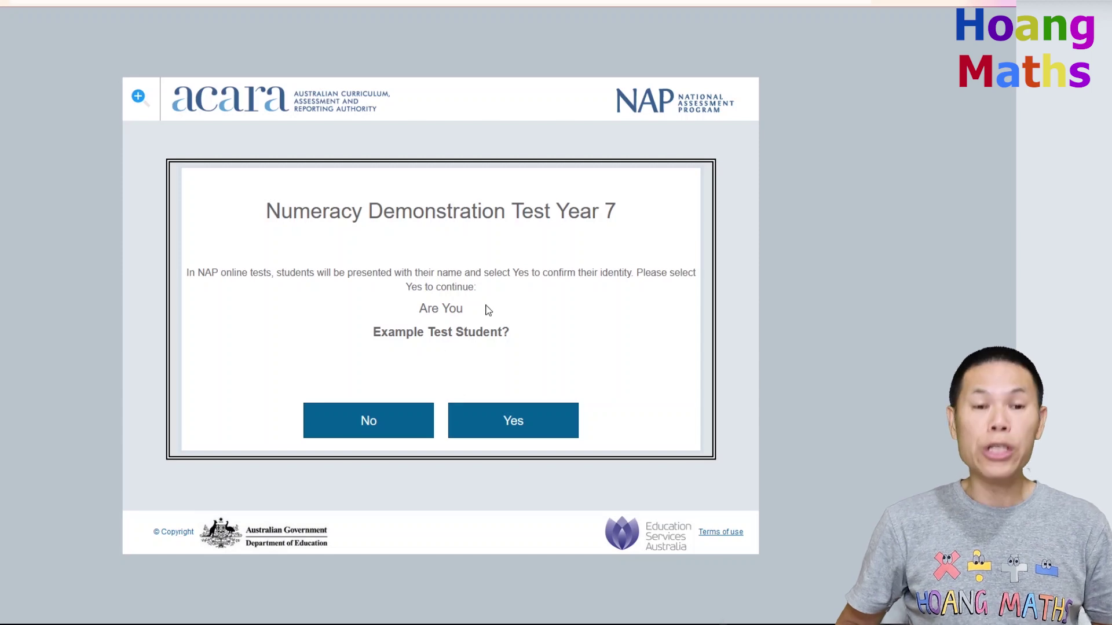
{"action": "left_click", "coordinate": [513, 420]}
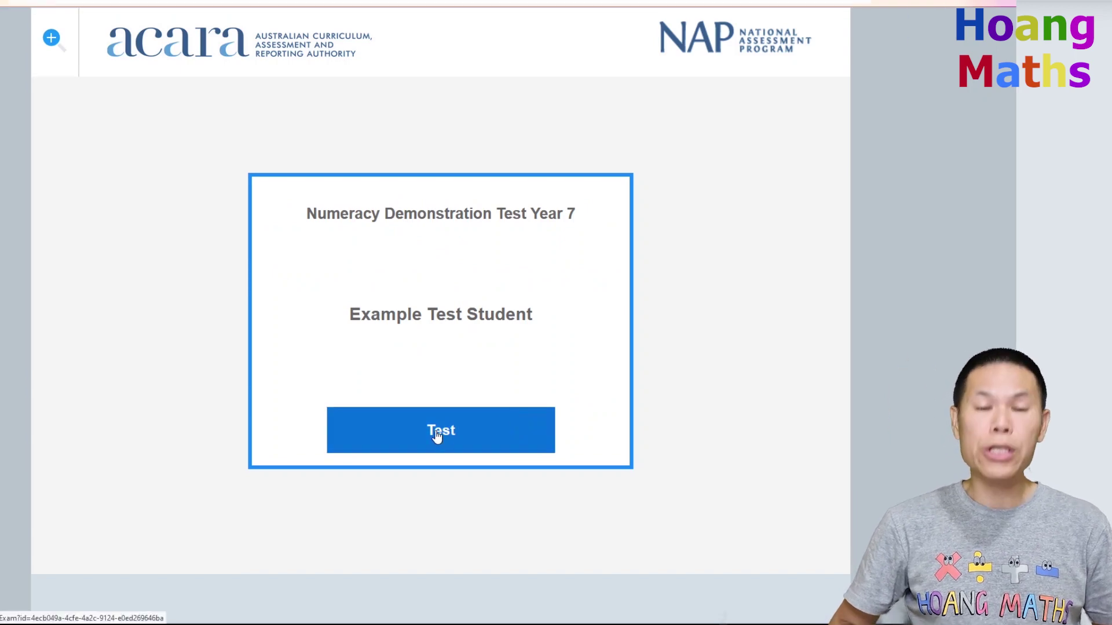
{"action": "left_click", "coordinate": [439, 438]}
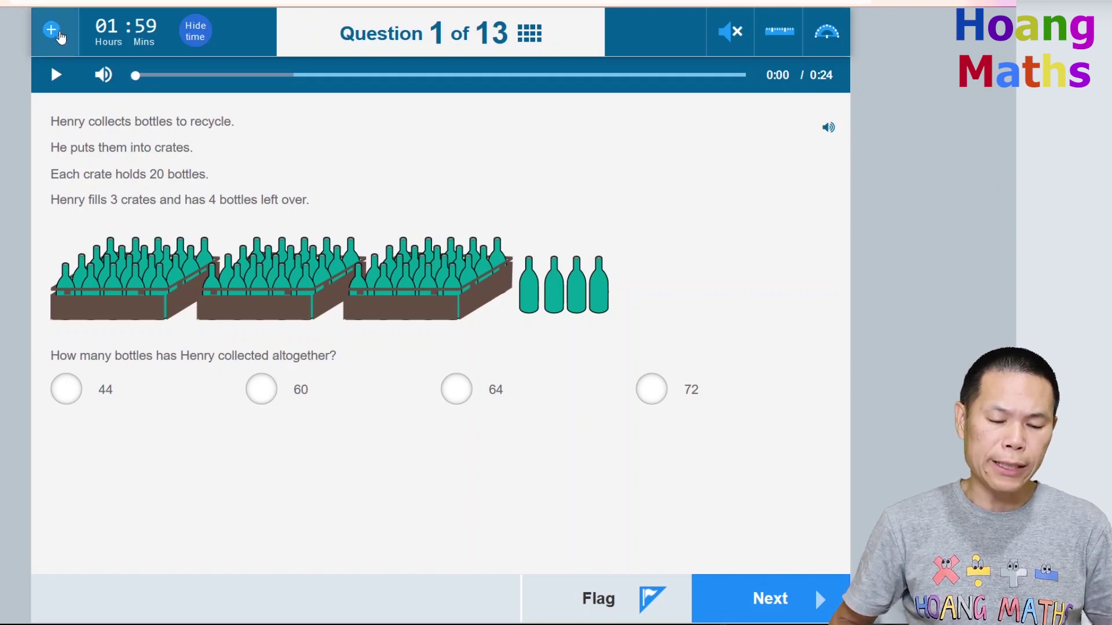
Zoom Question 1 to 150% and scroll through Henry's bottles question.
{"action": "left_click", "coordinate": [56, 32]}
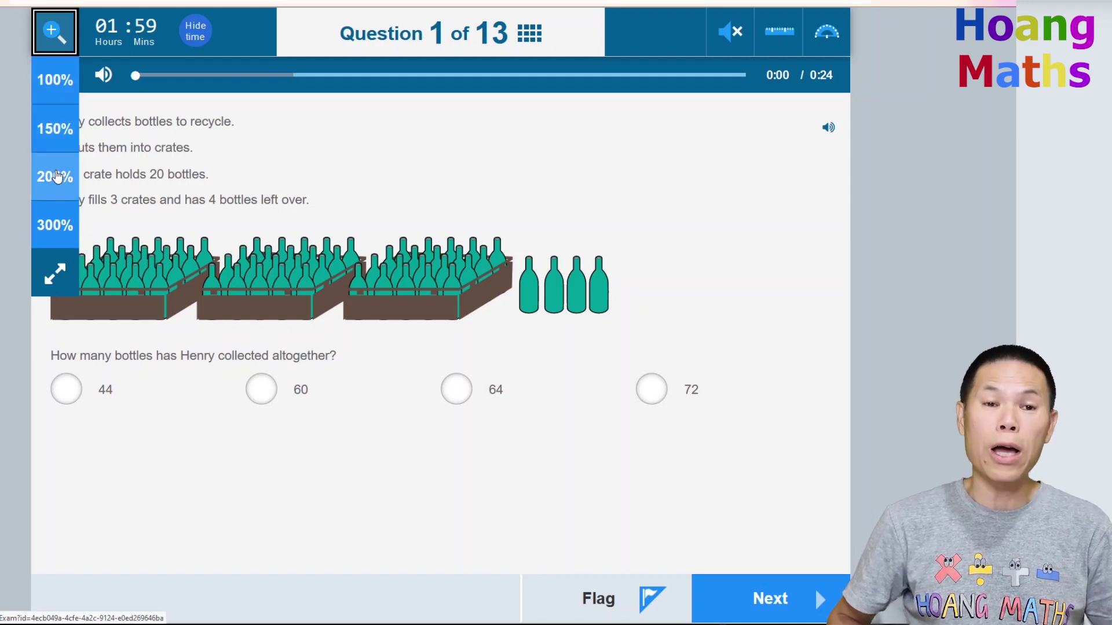
{"action": "left_click", "coordinate": [50, 132]}
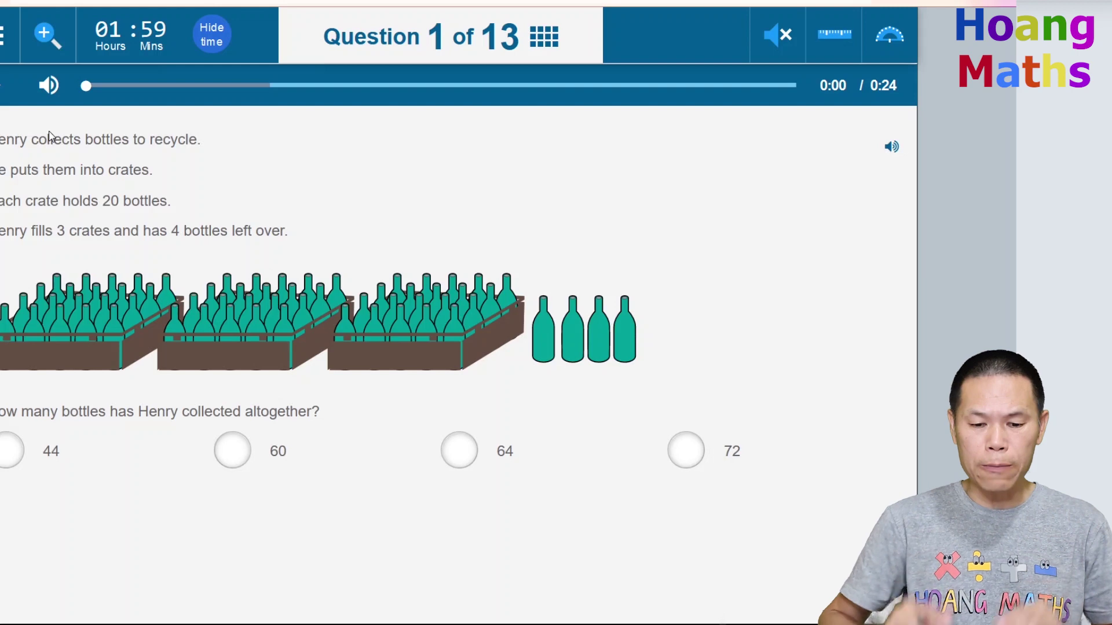
{"action": "scroll", "coordinate": [280, 308], "scroll_direction": "down", "scroll_amount": 2}
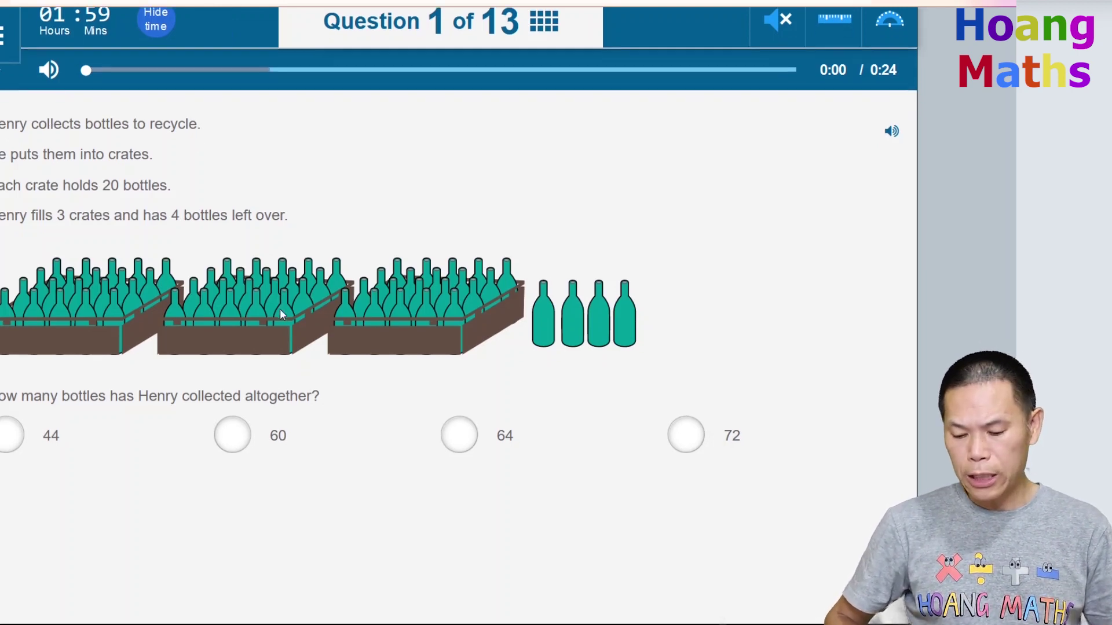
{"action": "scroll", "coordinate": [281, 310], "scroll_direction": "up", "scroll_amount": 2}
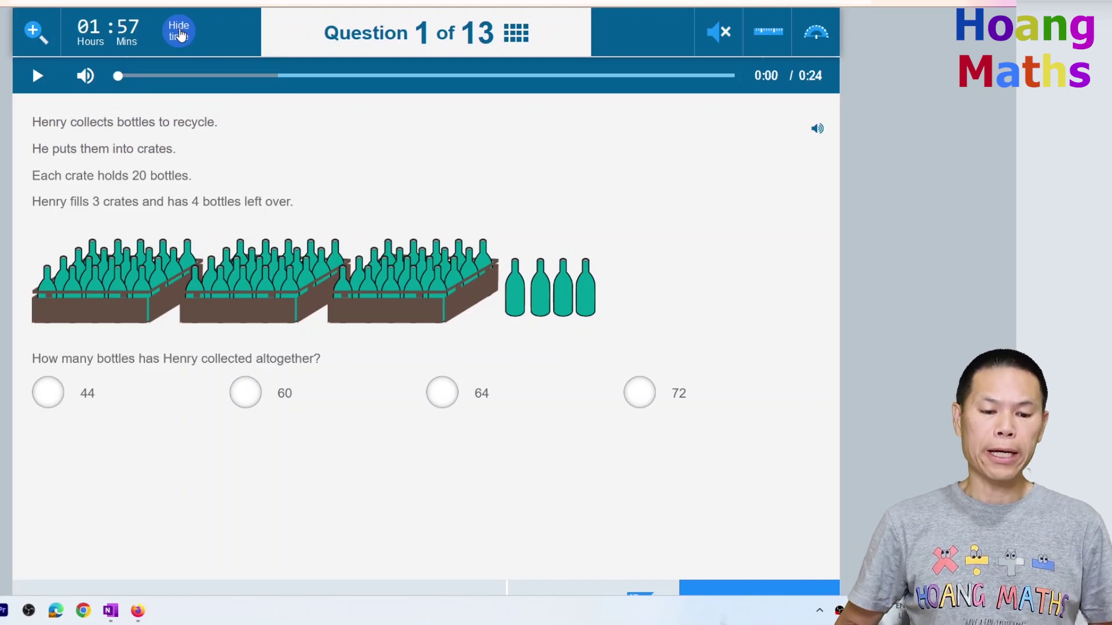
Hide and re-show the timer, unmute the question audio, and pick the ruler tool.
{"action": "left_click", "coordinate": [181, 34]}
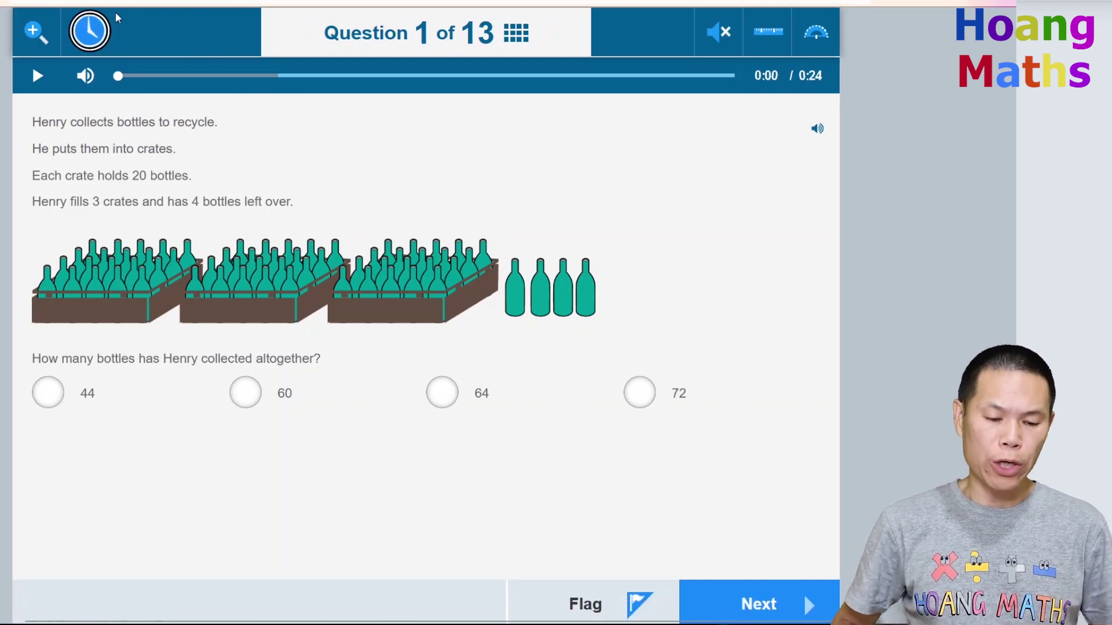
{"action": "left_click", "coordinate": [89, 33]}
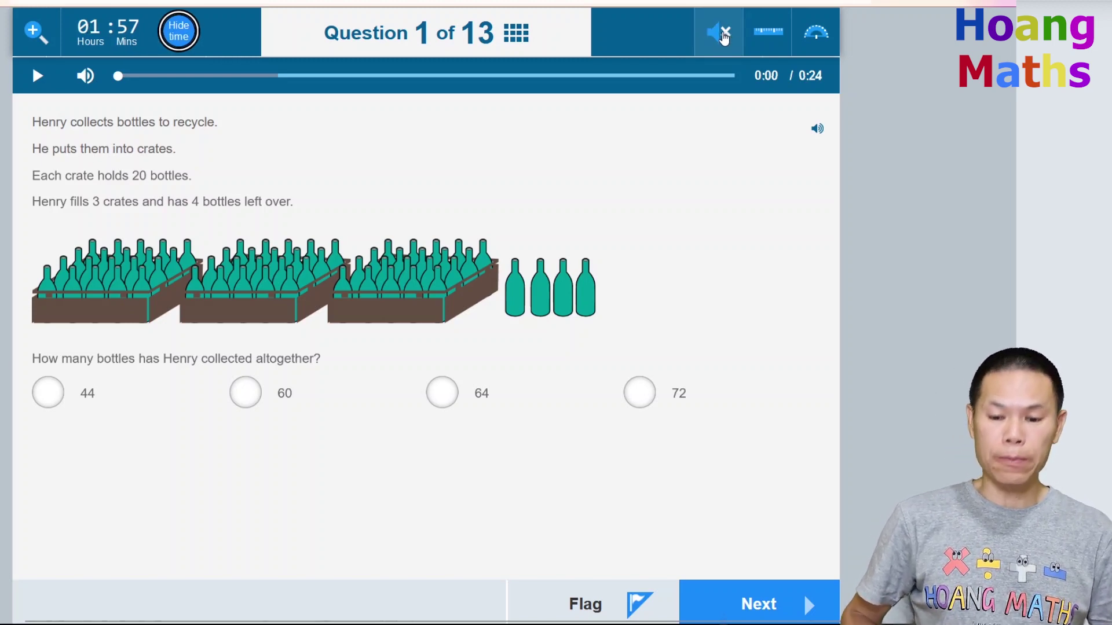
{"action": "left_click", "coordinate": [721, 35]}
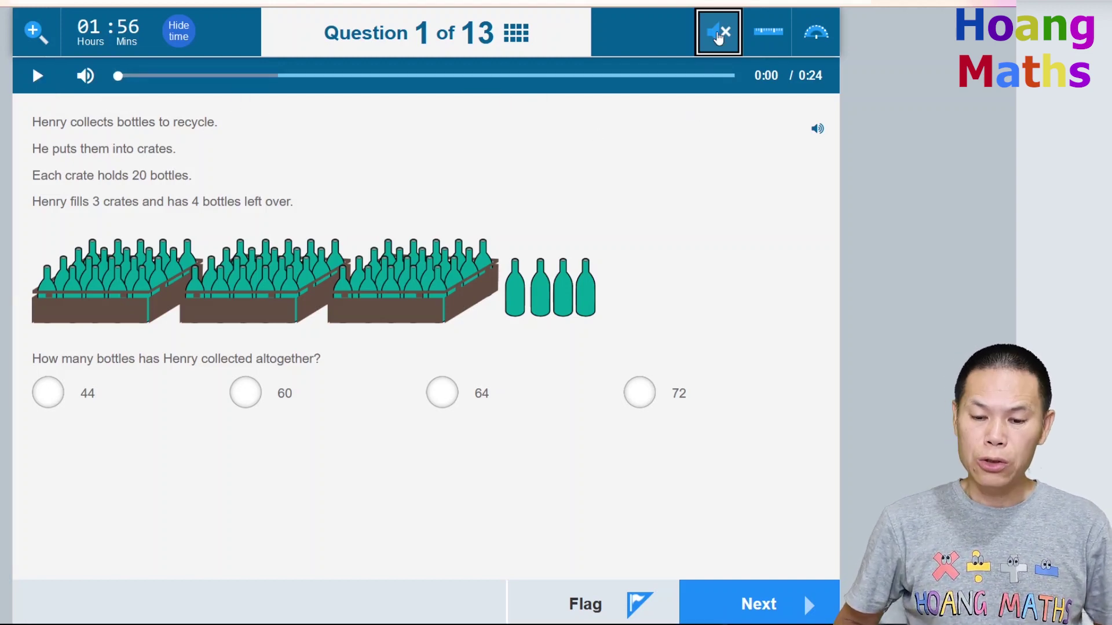
{"action": "left_click", "coordinate": [719, 35]}
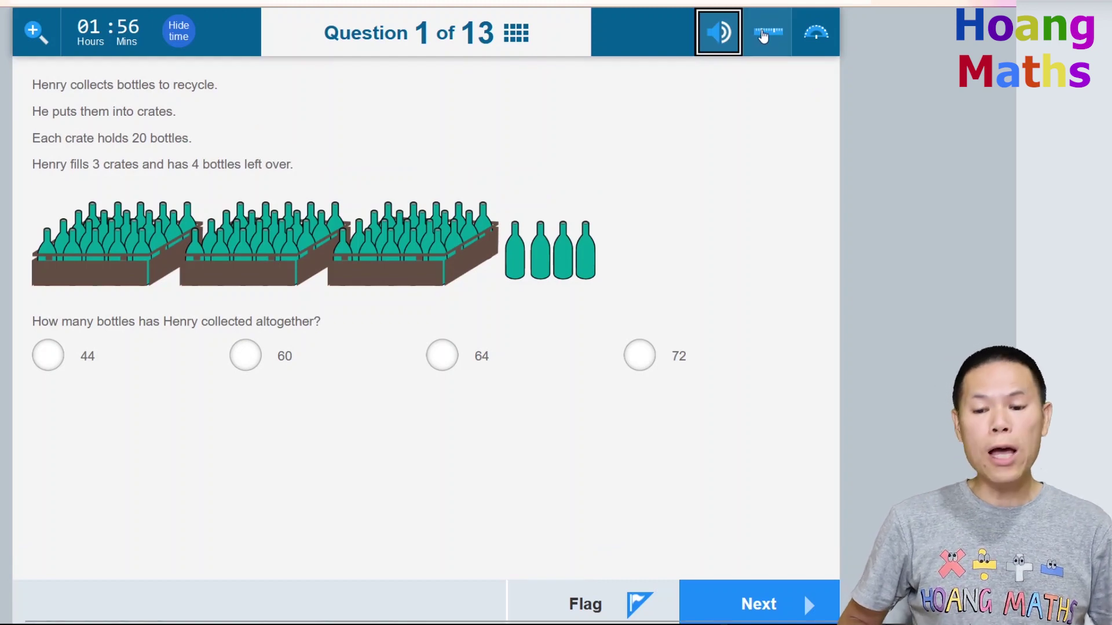
{"action": "left_click", "coordinate": [763, 36]}
{"action": "left_click", "coordinate": [763, 36]}
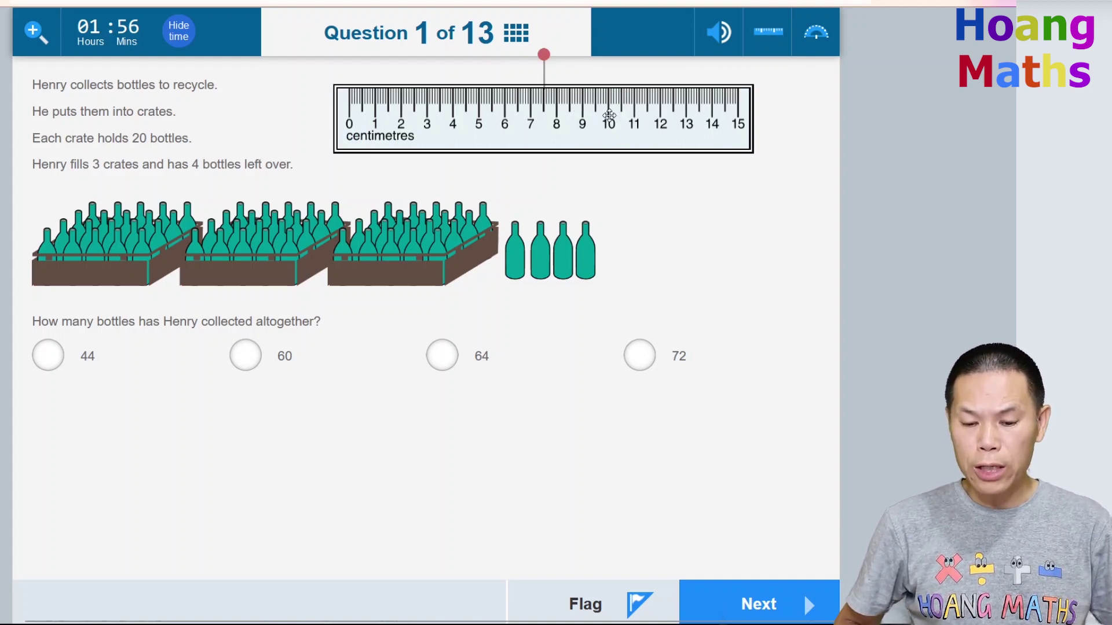
{"action": "left_click_drag", "start_coordinate": [606, 115], "coordinate": [553, 184]}
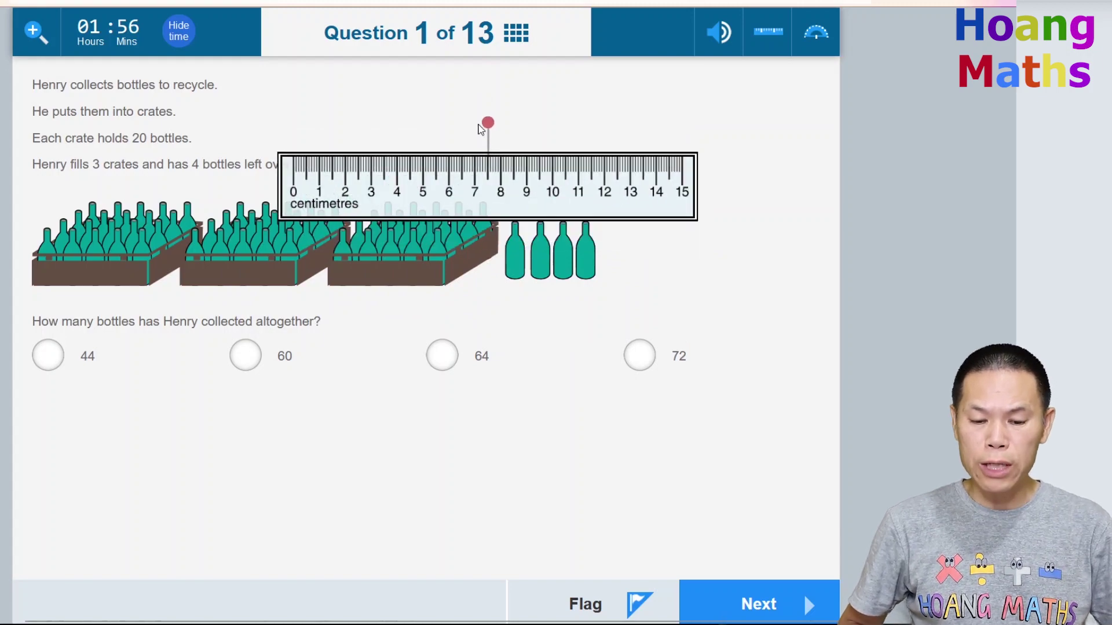
{"action": "mouse_move", "coordinate": [489, 121]}
{"action": "left_mouse_down"}
{"action": "mouse_move", "coordinate": [551, 134]}
{"action": "mouse_move", "coordinate": [476, 114]}
{"action": "mouse_move", "coordinate": [620, 132]}
{"action": "mouse_move", "coordinate": [444, 132]}
{"action": "mouse_move", "coordinate": [494, 116]}
{"action": "mouse_move", "coordinate": [570, 137]}
{"action": "mouse_move", "coordinate": [490, 111]}
{"action": "mouse_move", "coordinate": [523, 119]}
{"action": "mouse_move", "coordinate": [498, 120]}
{"action": "left_mouse_up"}
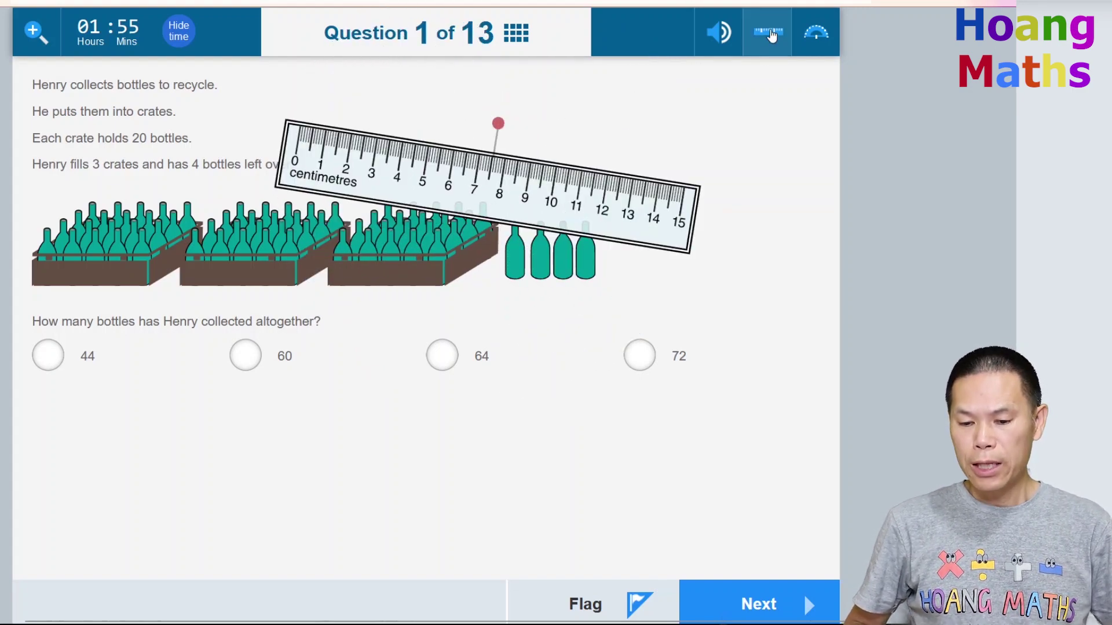
{"action": "left_click", "coordinate": [772, 37]}
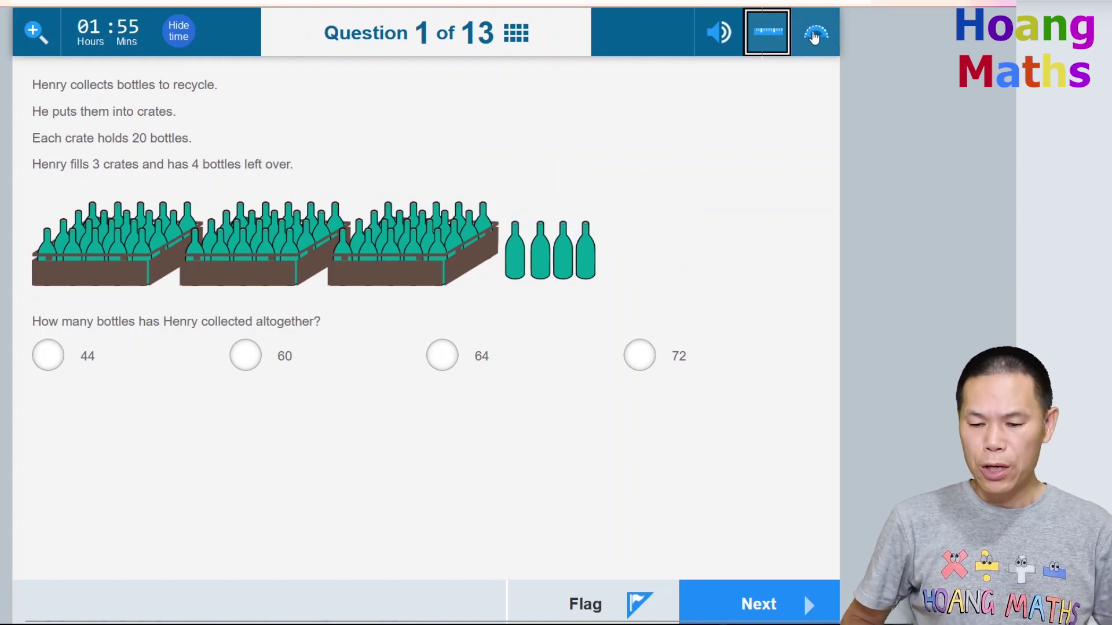
{"action": "left_click", "coordinate": [814, 37]}
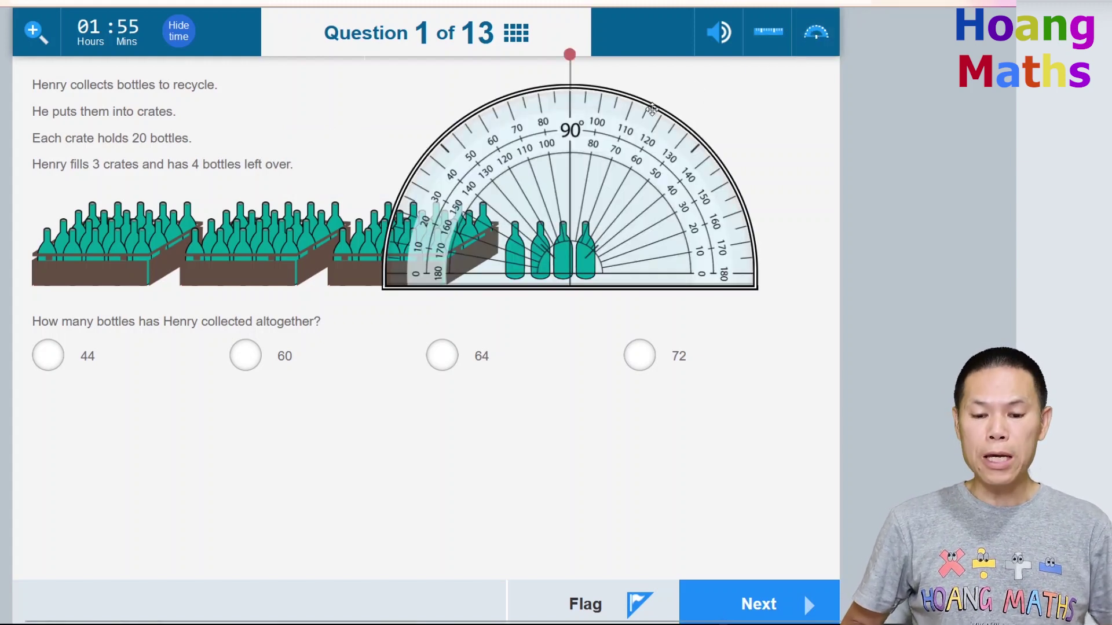
{"action": "left_click_drag", "start_coordinate": [646, 160], "coordinate": [485, 224]}
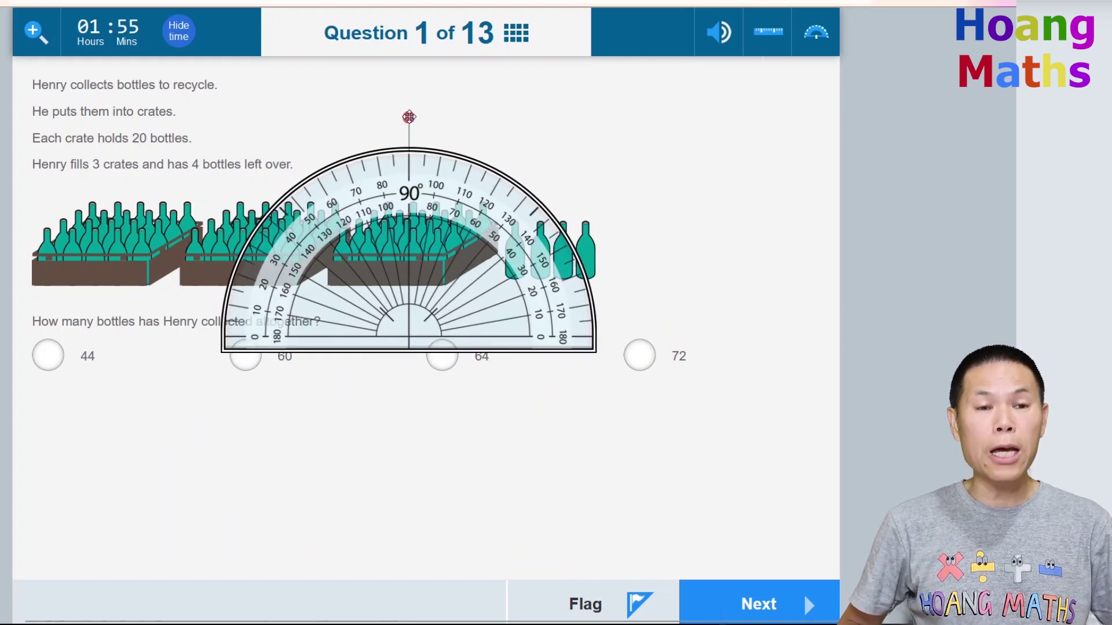
{"action": "mouse_move", "coordinate": [410, 117]}
{"action": "left_mouse_down"}
{"action": "mouse_move", "coordinate": [541, 164]}
{"action": "mouse_move", "coordinate": [312, 139]}
{"action": "mouse_move", "coordinate": [407, 118]}
{"action": "left_mouse_up"}
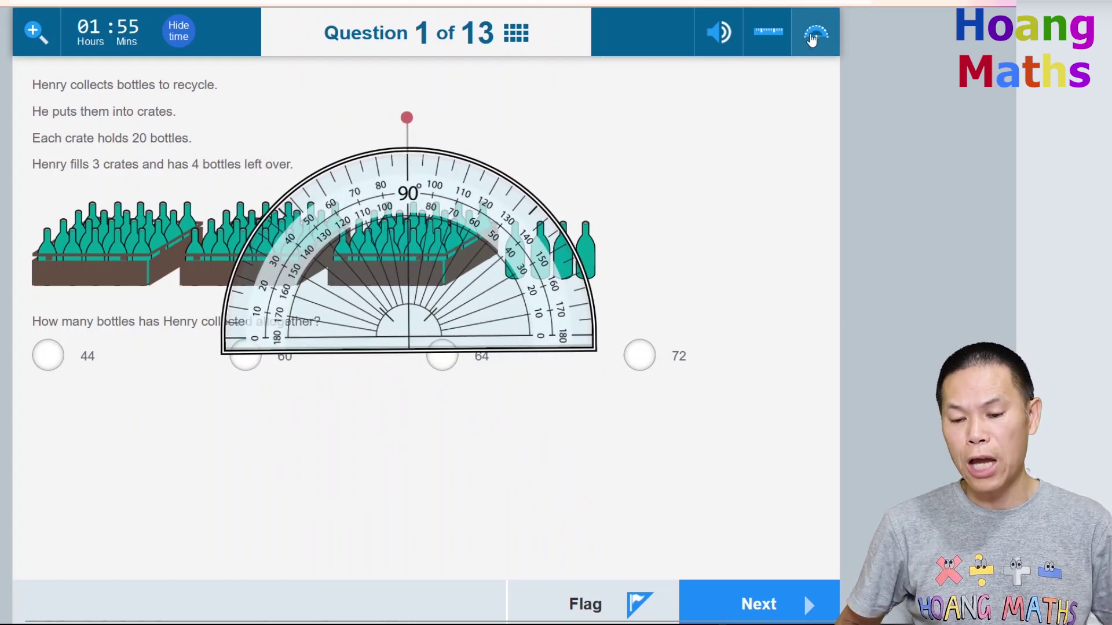
{"action": "left_click", "coordinate": [813, 38]}
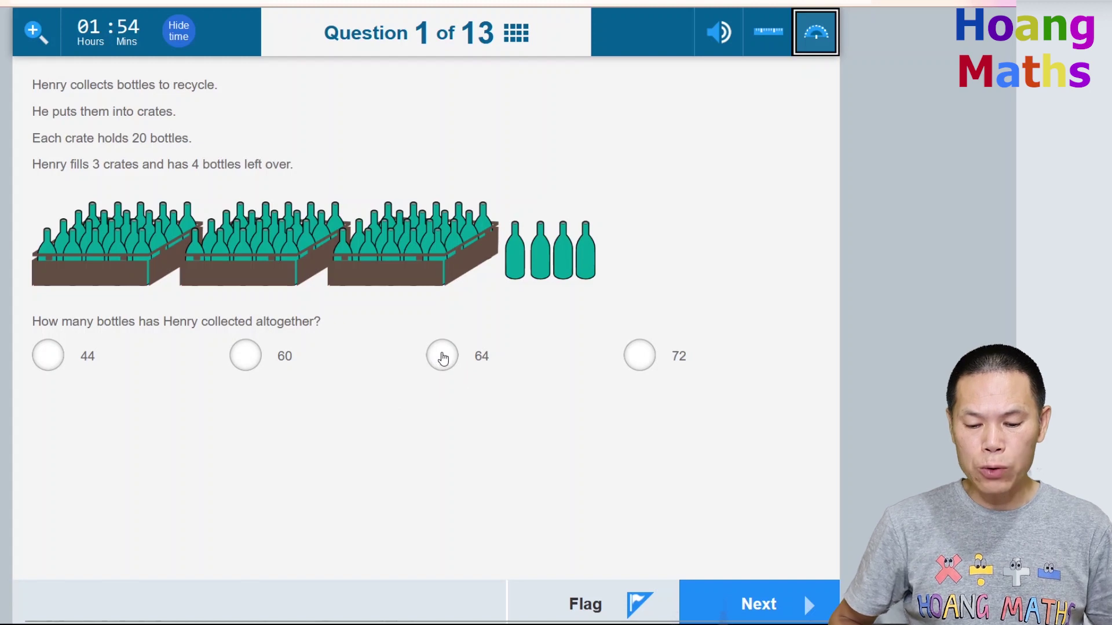
Settle on 64 for Question 1 after trying 72, then advance to Question 2.
{"action": "left_click", "coordinate": [443, 357]}
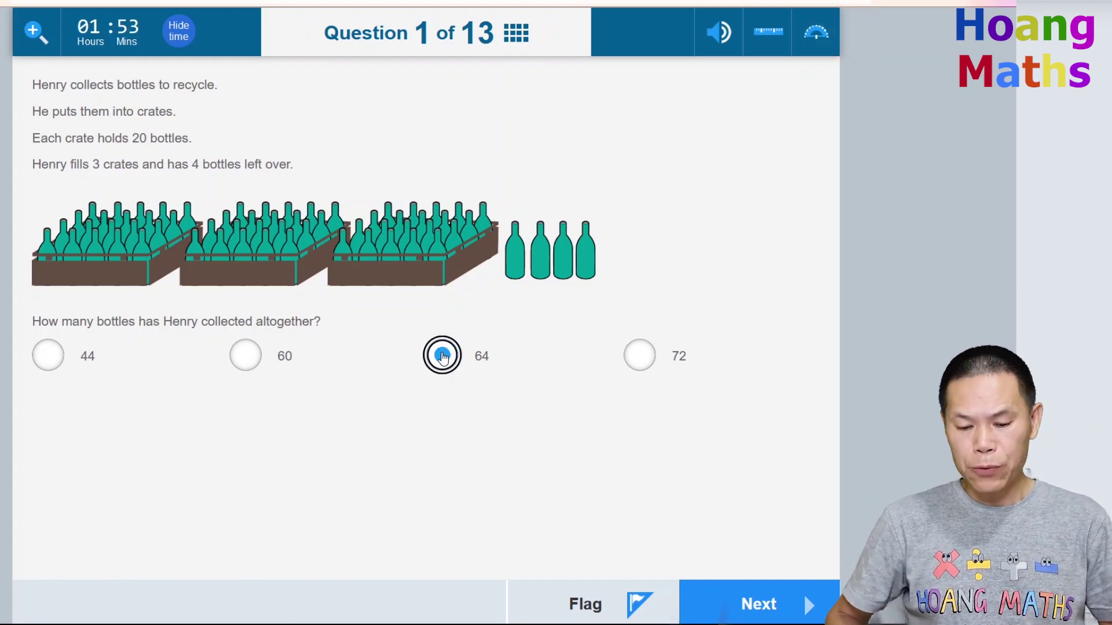
{"action": "left_click", "coordinate": [641, 359]}
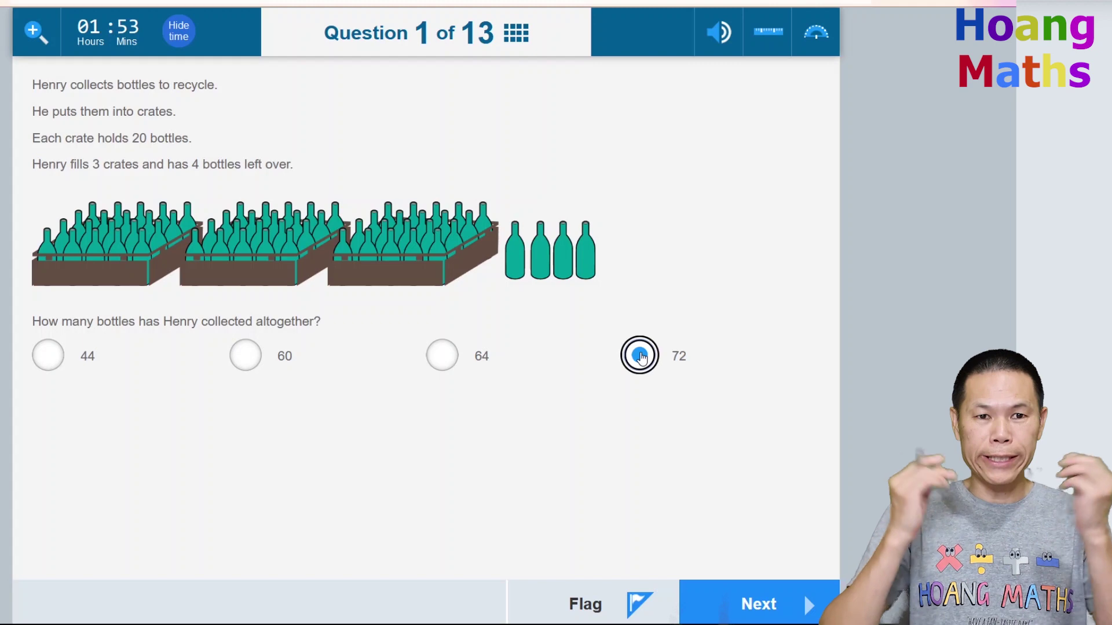
{"action": "left_click", "coordinate": [442, 359]}
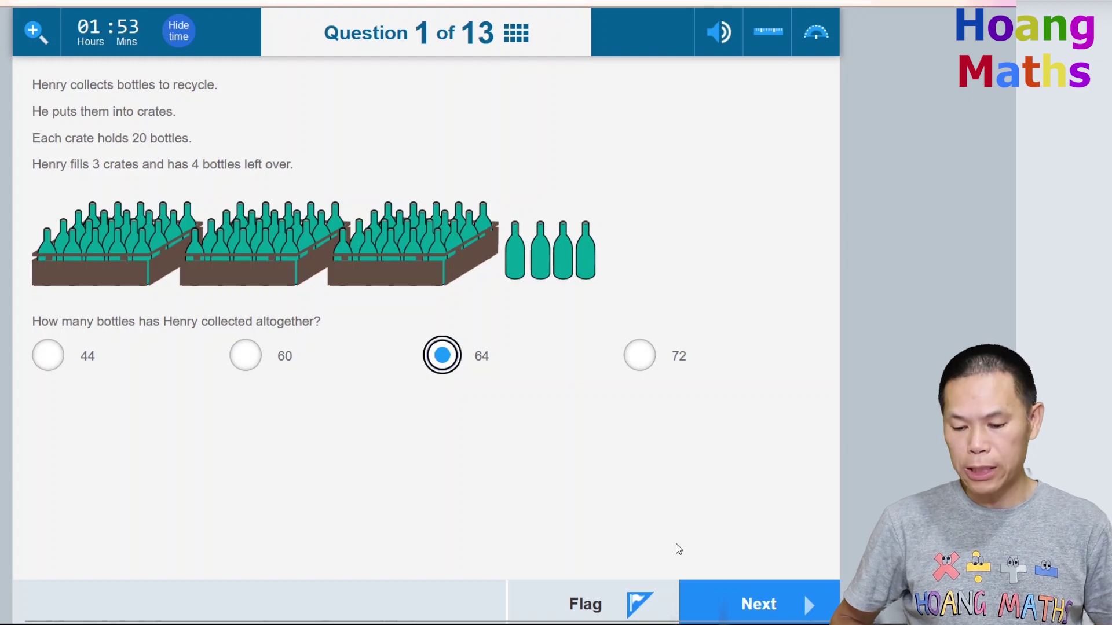
{"action": "left_click", "coordinate": [755, 601]}
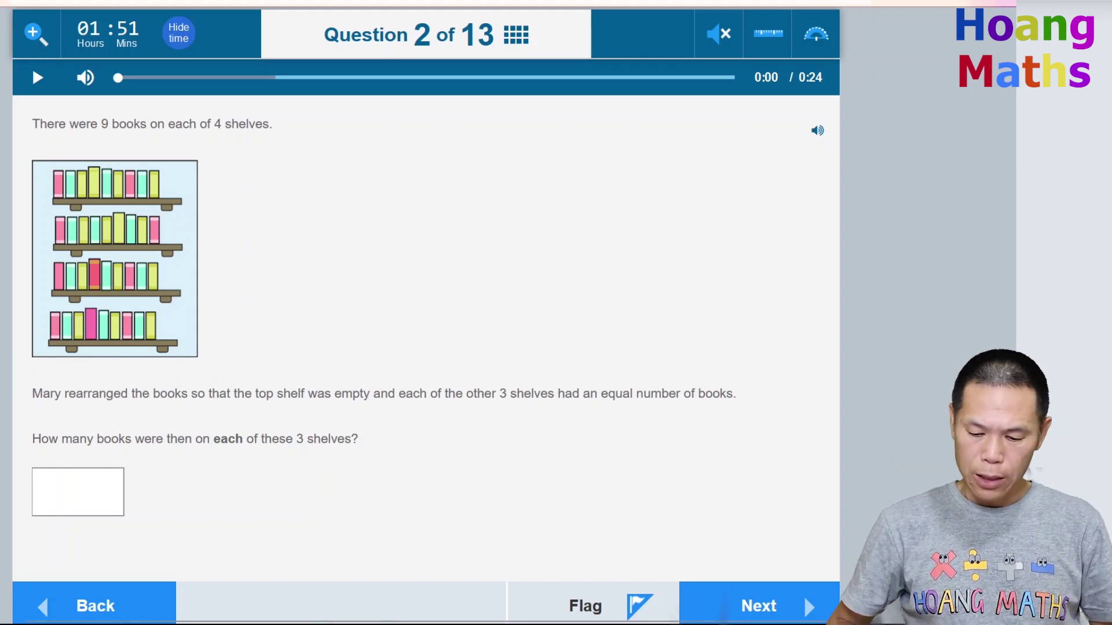
Enter 36 as the books-per-shelf answer and advance to Question 3.
{"action": "left_click", "coordinate": [72, 500]}
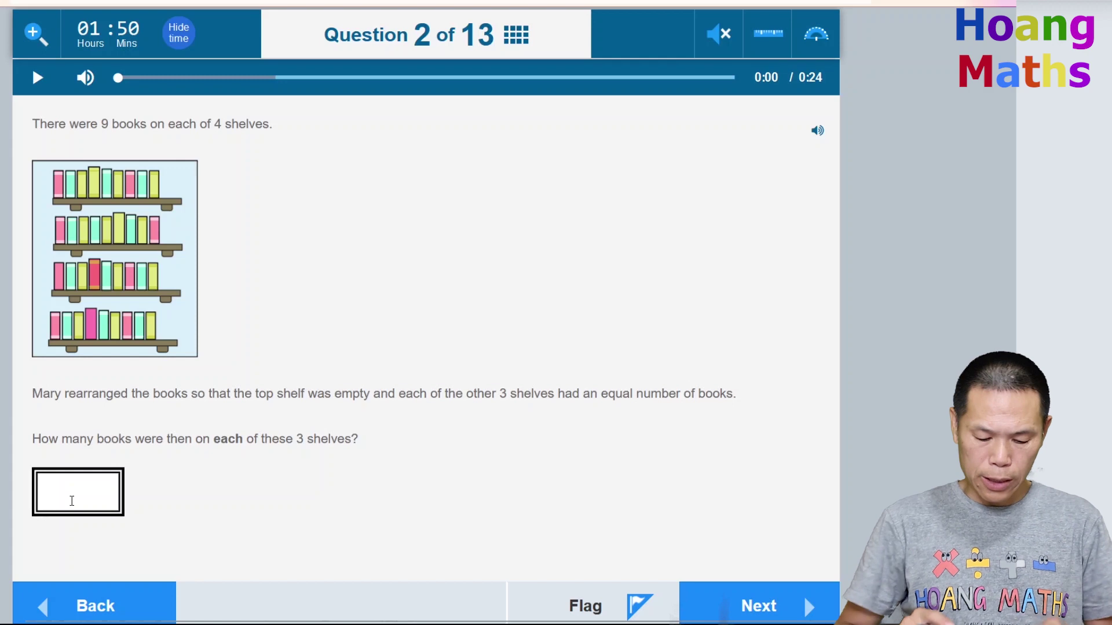
{"action": "type", "text": "36"}
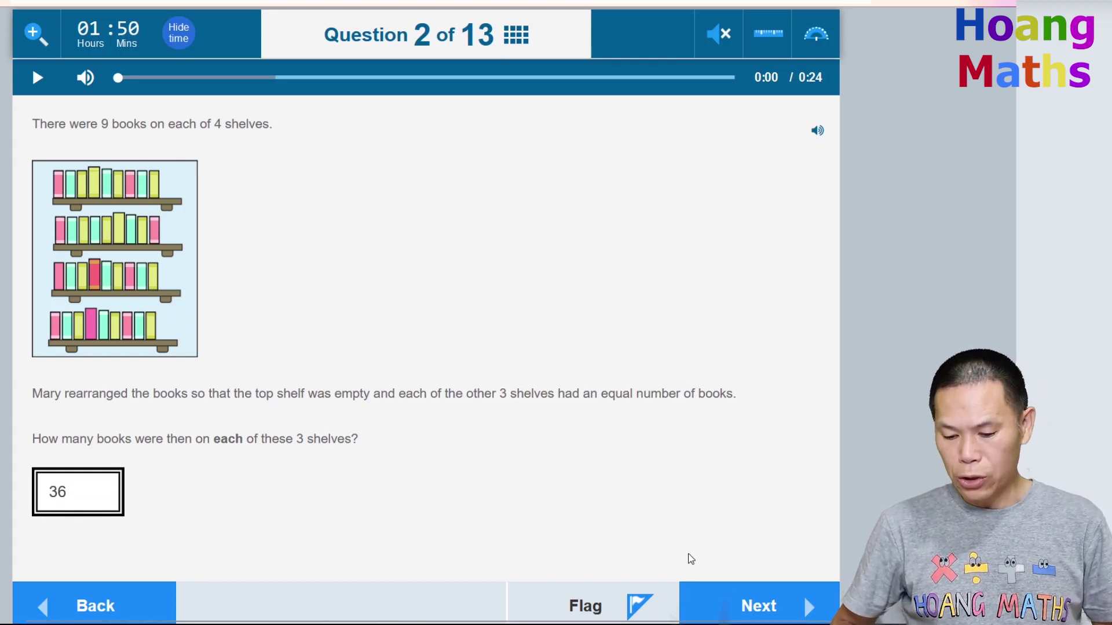
{"action": "left_click", "coordinate": [738, 600]}
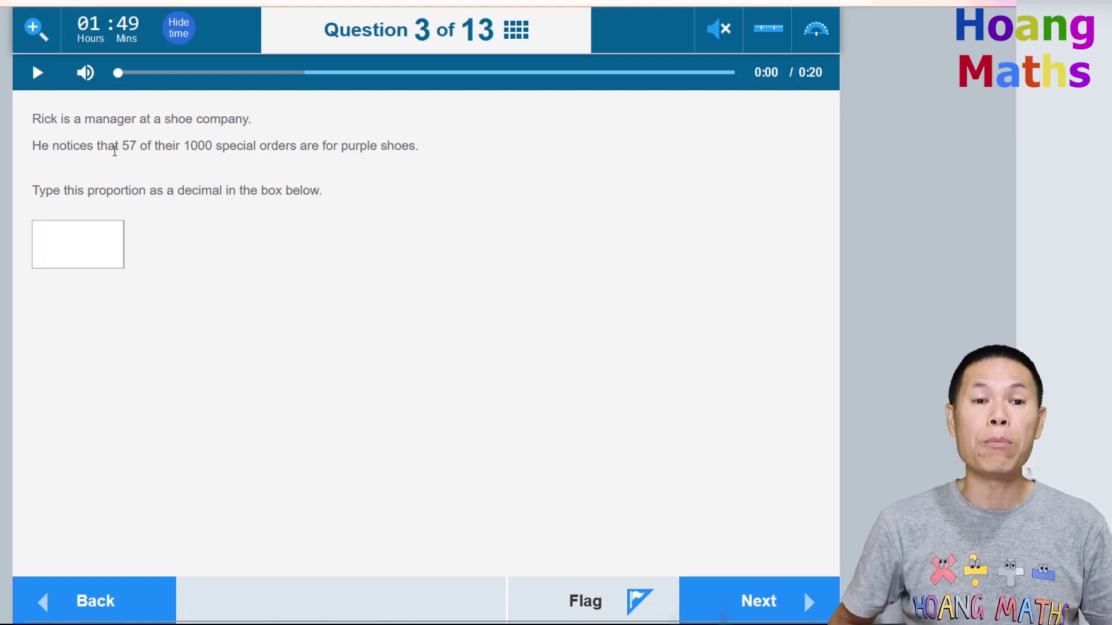
Answer 0.057 for the shoe-order decimal, flag Question 3, and advance to Question 4.
{"action": "left_click", "coordinate": [73, 250]}
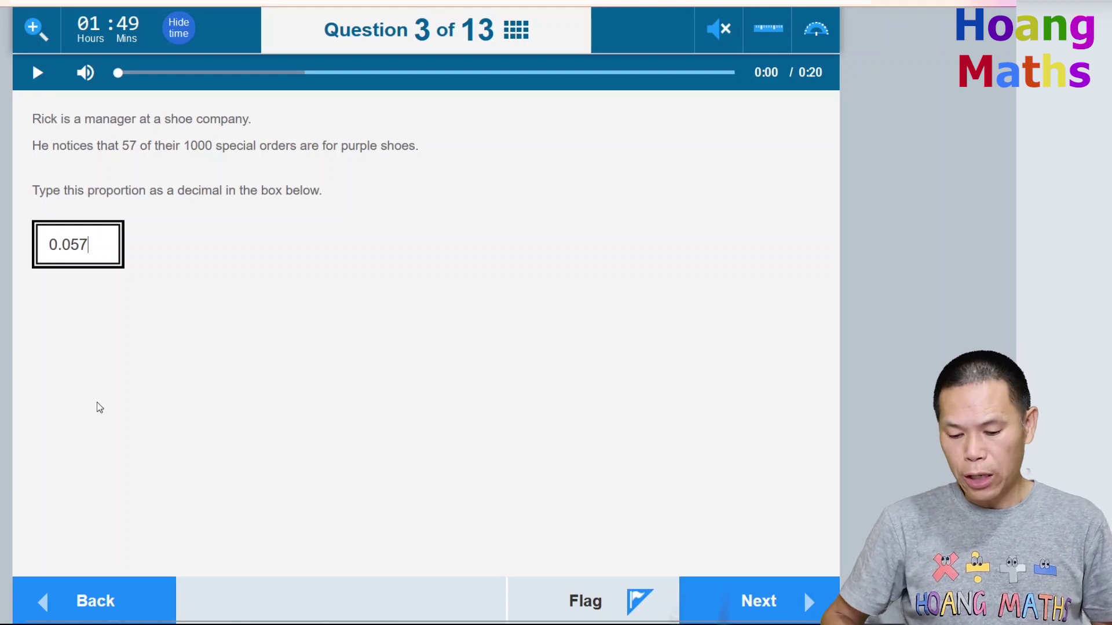
{"action": "left_click", "coordinate": [580, 598]}
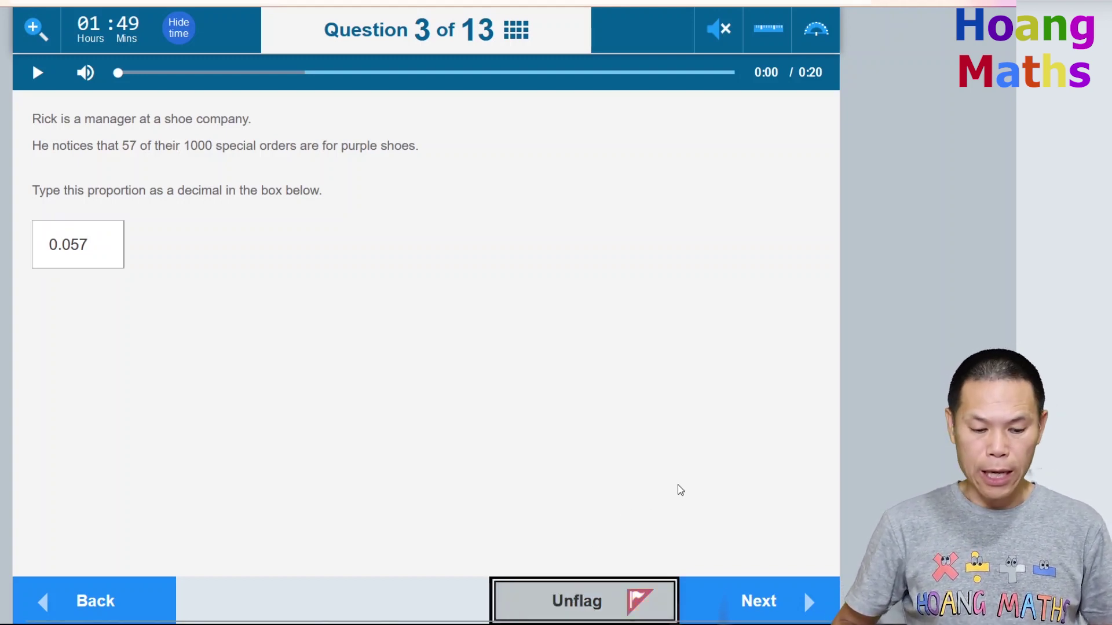
{"action": "left_click", "coordinate": [745, 596]}
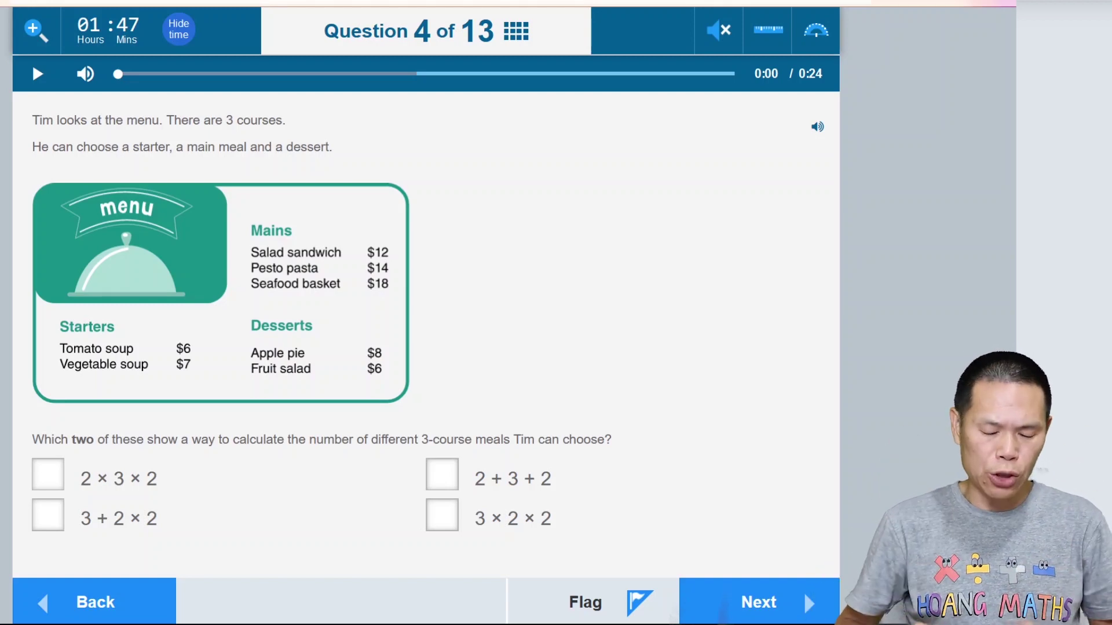
Tick 2 × 3 × 2 and 3 × 2 × 2 on Question 4, then reach the section-end screen.
{"action": "left_click", "coordinate": [50, 478]}
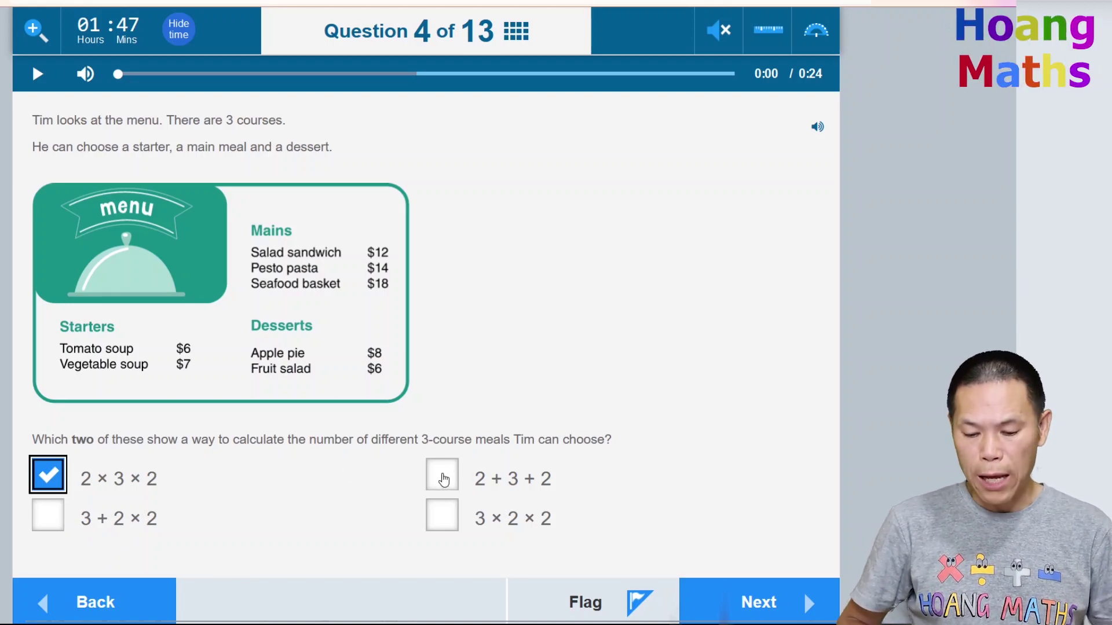
{"action": "left_click", "coordinate": [443, 524]}
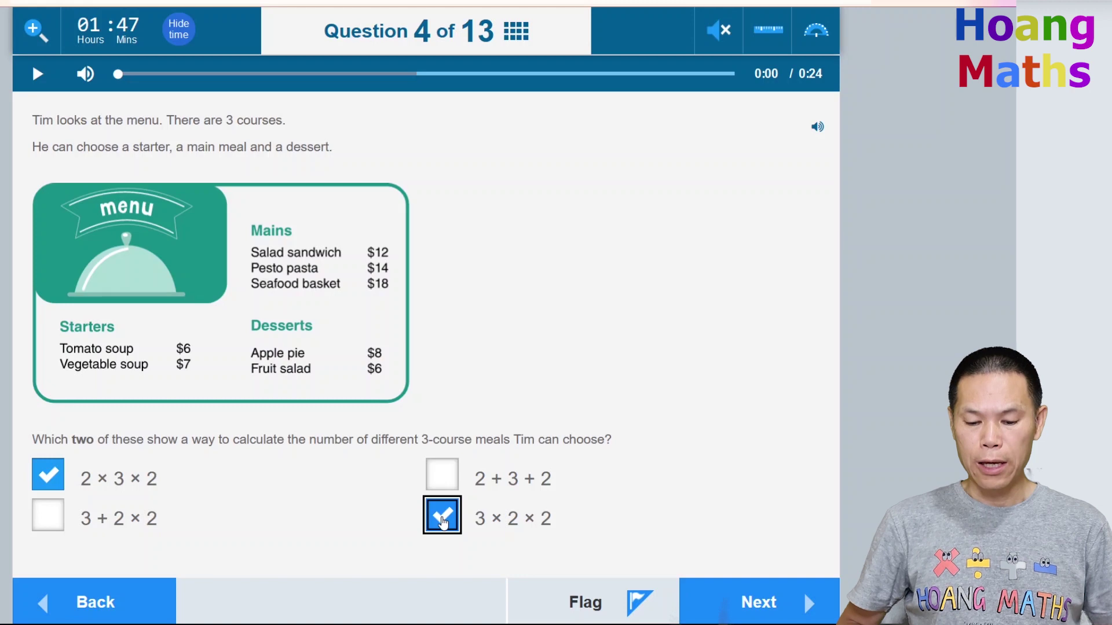
{"action": "left_click", "coordinate": [728, 598]}
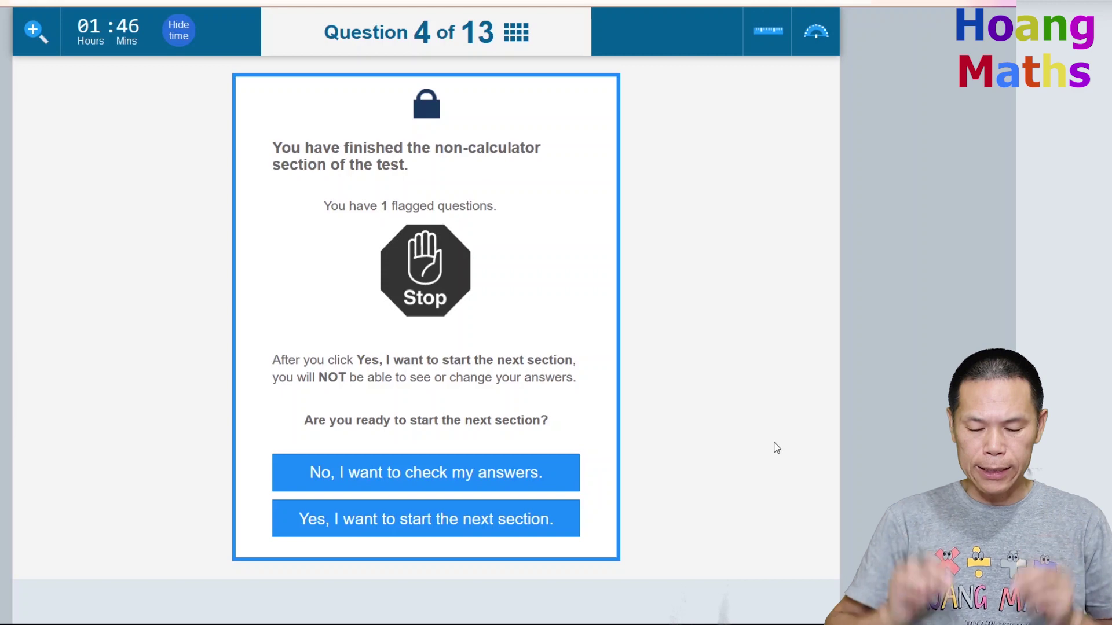
Decline the next section to check answers and reopen flagged Question 3 from the Progress summary.
{"action": "left_click", "coordinate": [451, 473]}
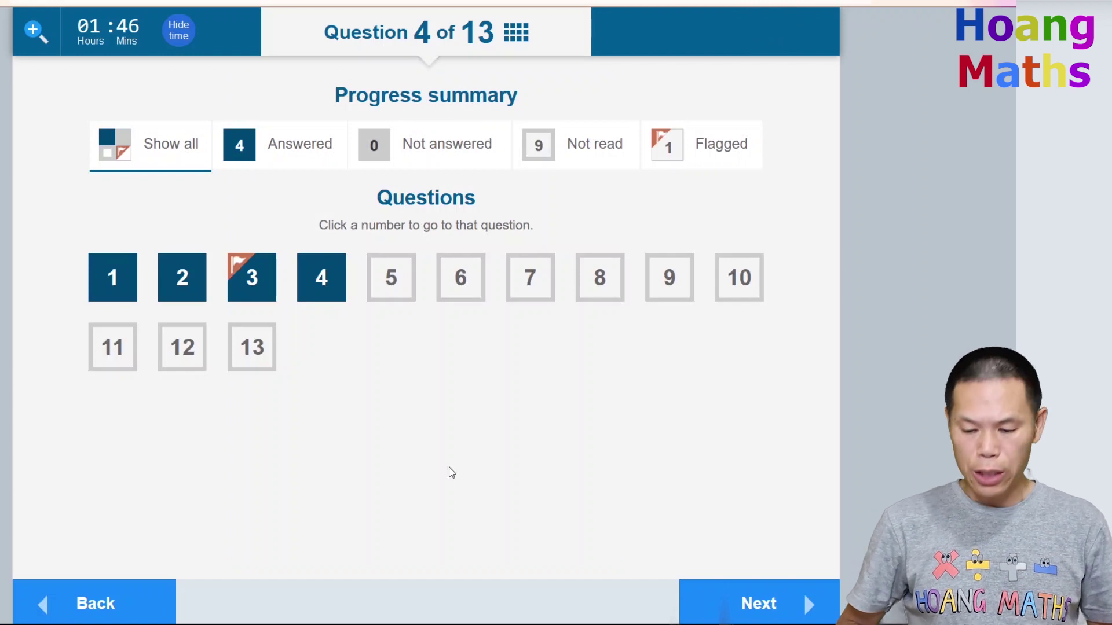
{"action": "scroll", "coordinate": [451, 473], "scroll_direction": "up", "scroll_amount": 2}
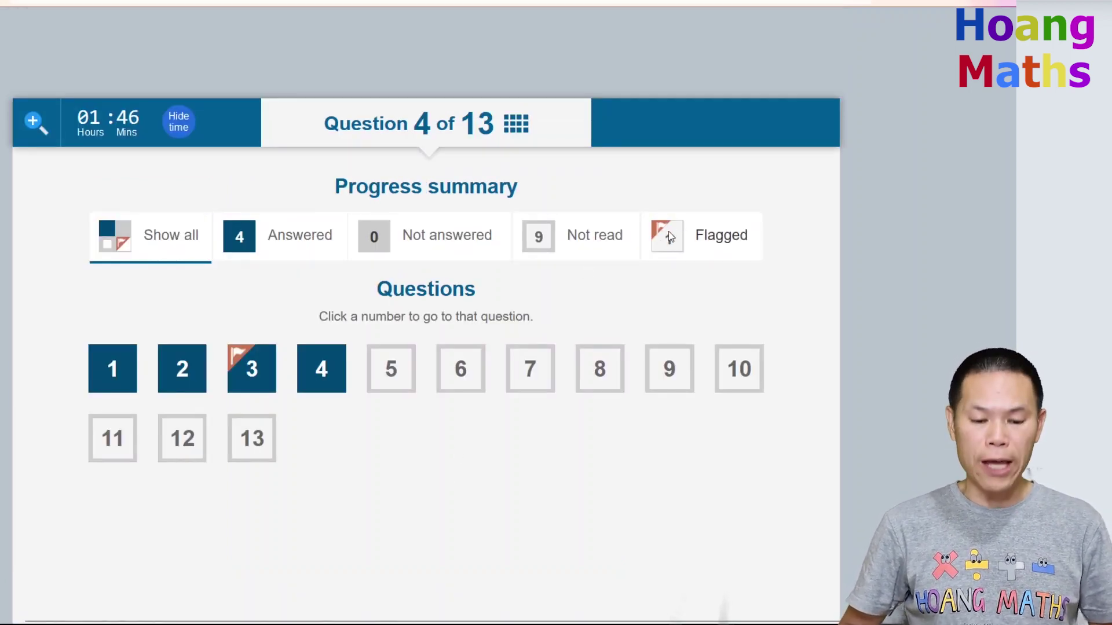
{"action": "left_click", "coordinate": [252, 369]}
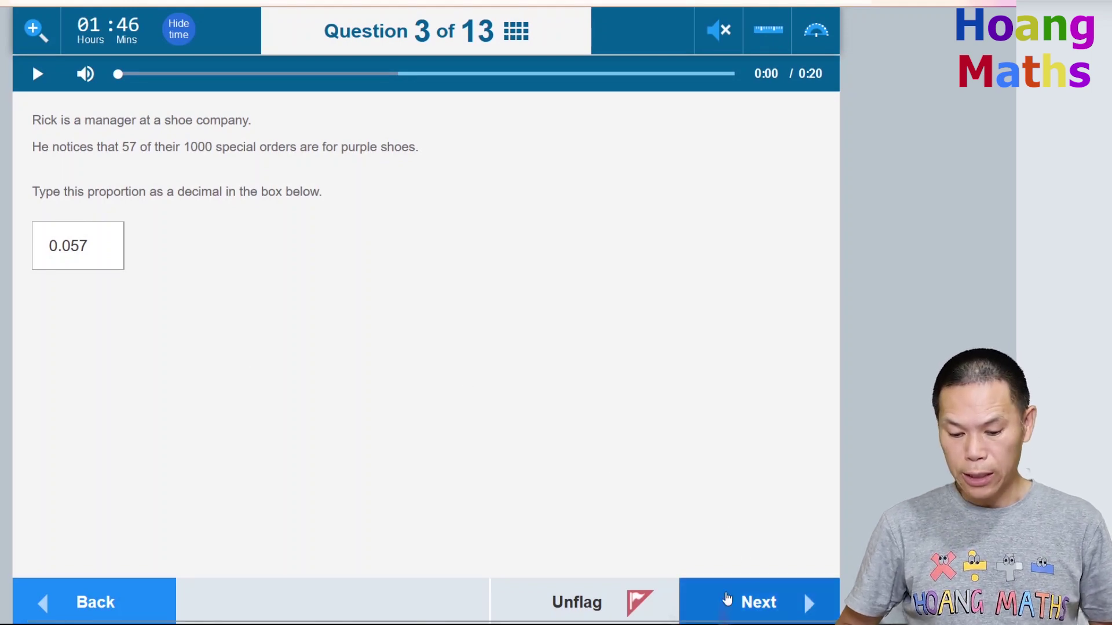
Unflag Question 3 and step past Question 4 back to the section-end prompt.
{"action": "left_click", "coordinate": [619, 608]}
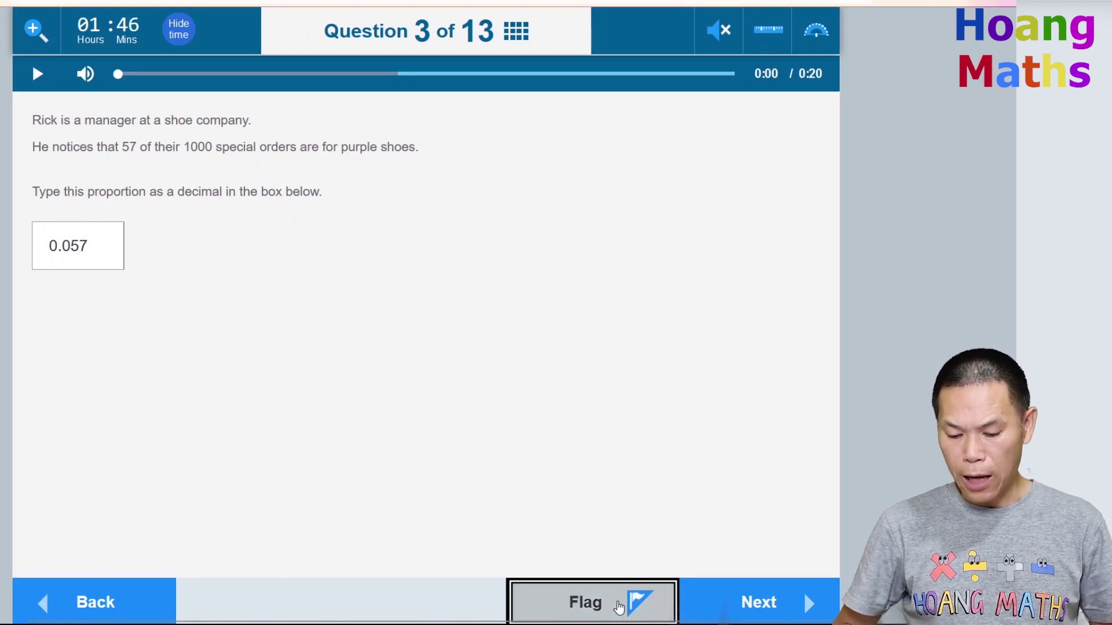
{"action": "left_click", "coordinate": [737, 610]}
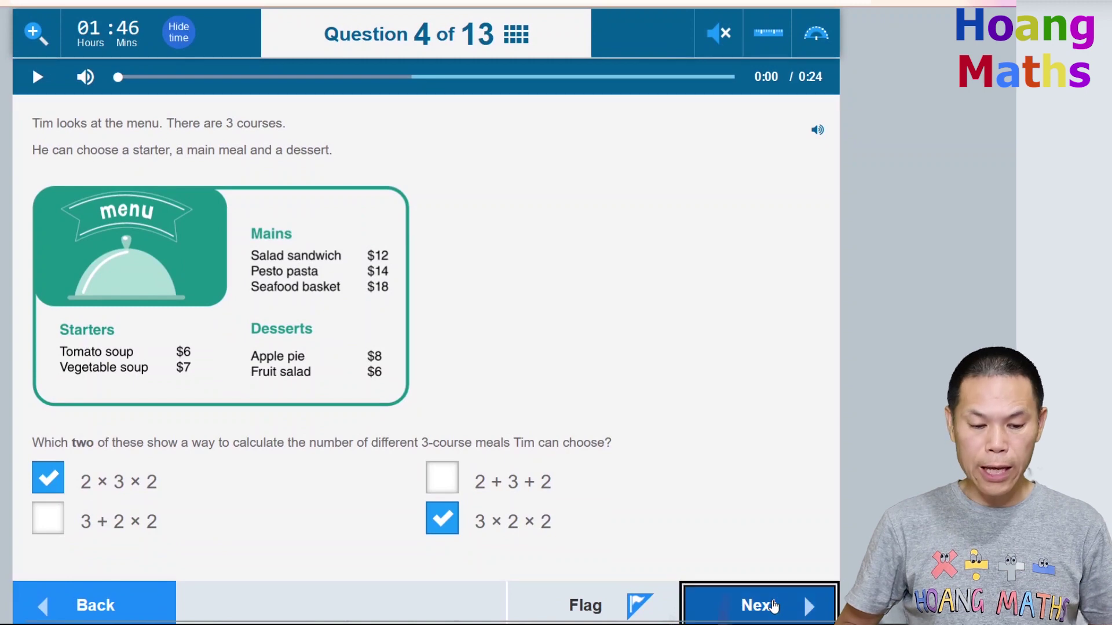
{"action": "left_click", "coordinate": [773, 606]}
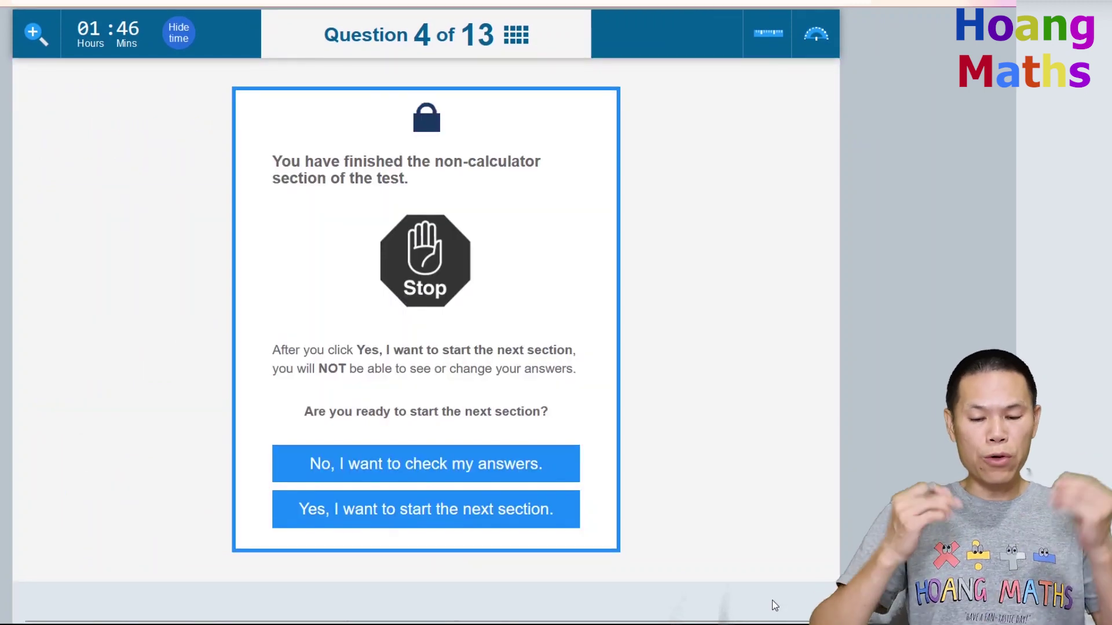
Confirm starting the next section to load Question 5's coin-toss probability matching.
{"action": "left_click", "coordinate": [406, 519]}
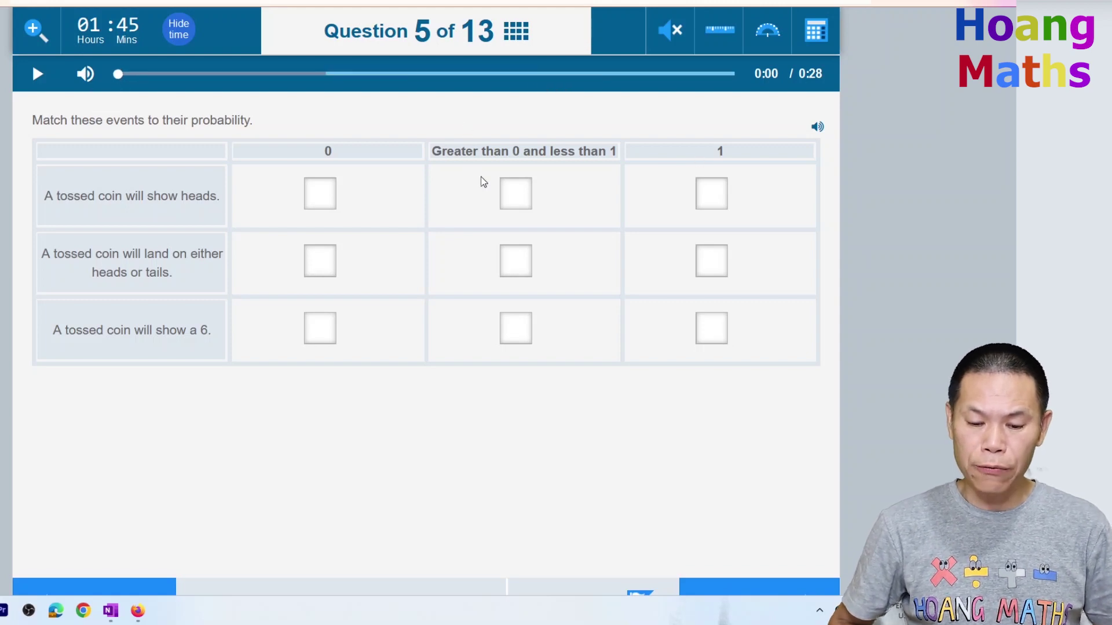
In the coin probability grid, tick 'Greater than 0 and less than 1' for heads, '1' for heads or tails, and '0' for showing a 6.
{"action": "left_click", "coordinate": [517, 200]}
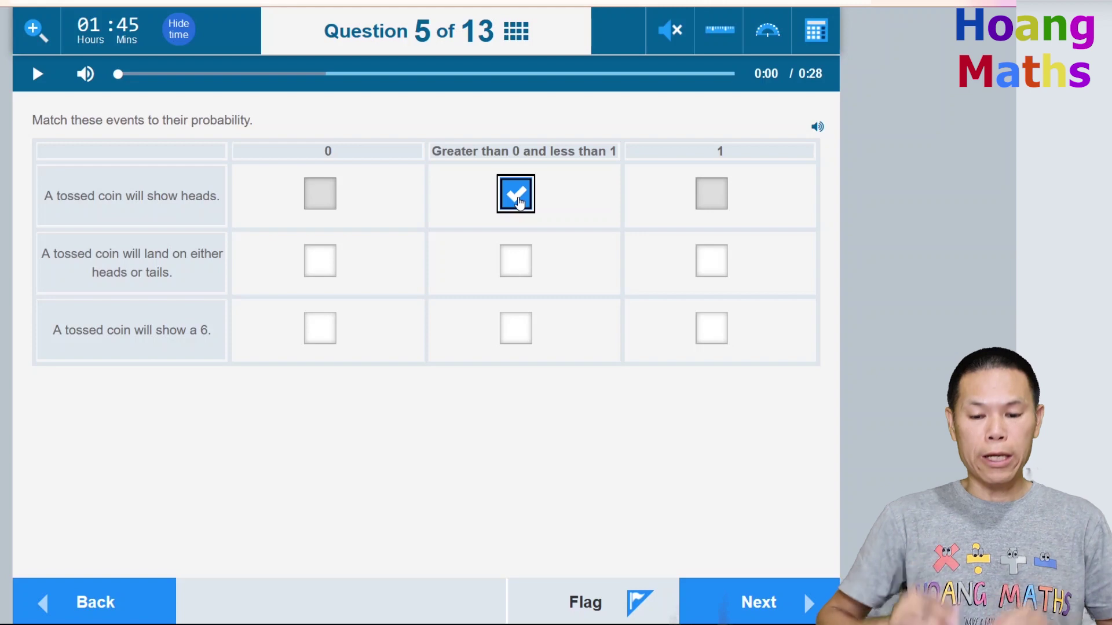
{"action": "left_click", "coordinate": [517, 199]}
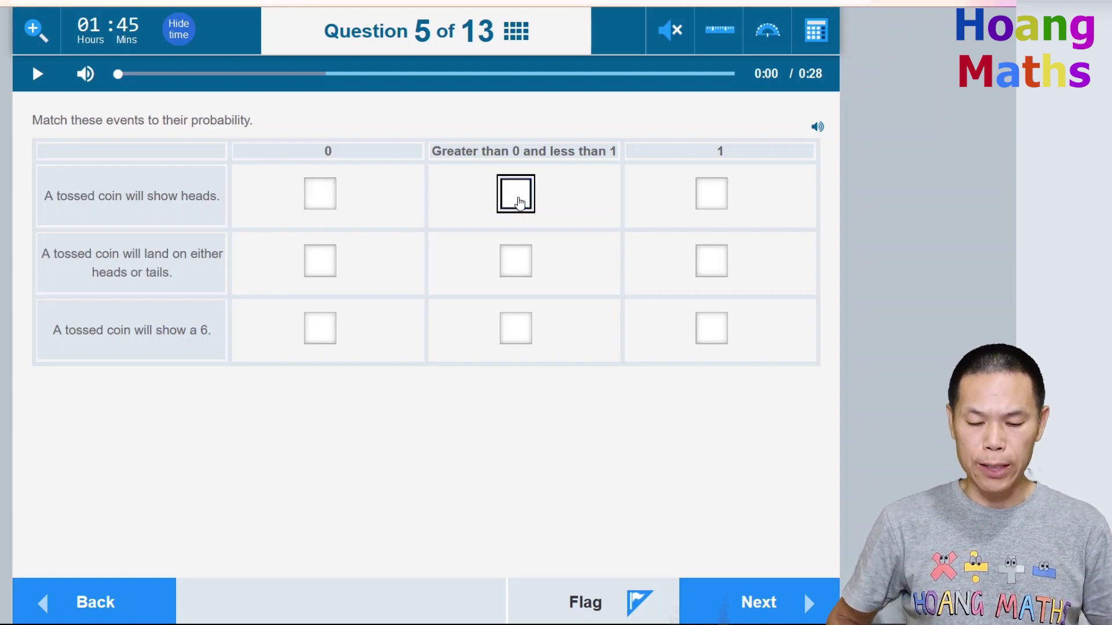
{"action": "left_click", "coordinate": [517, 197]}
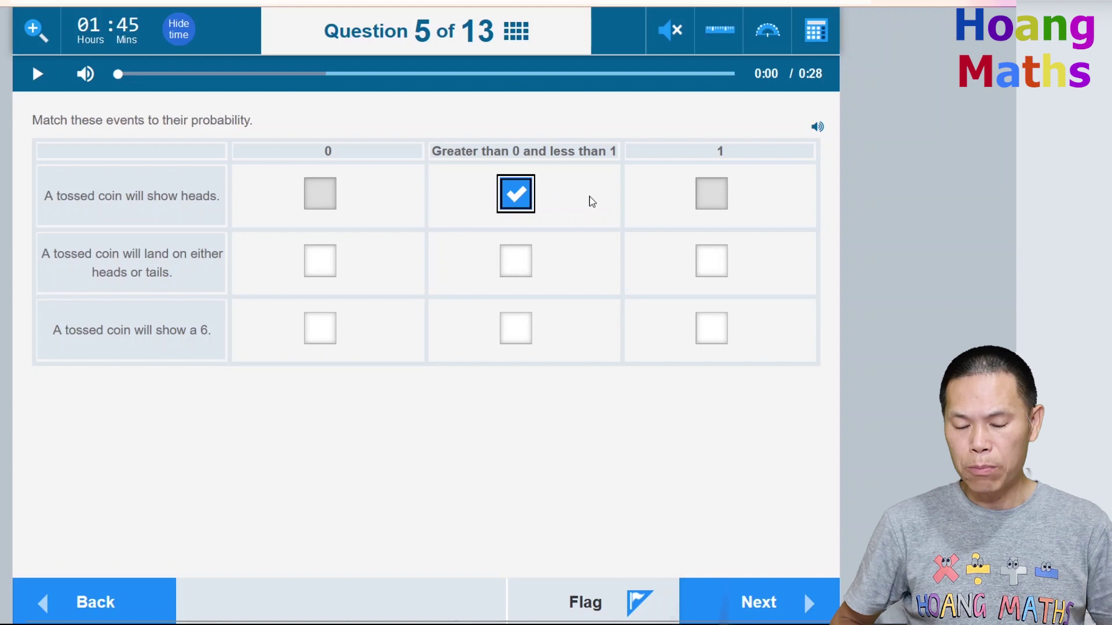
{"action": "left_click", "coordinate": [713, 261]}
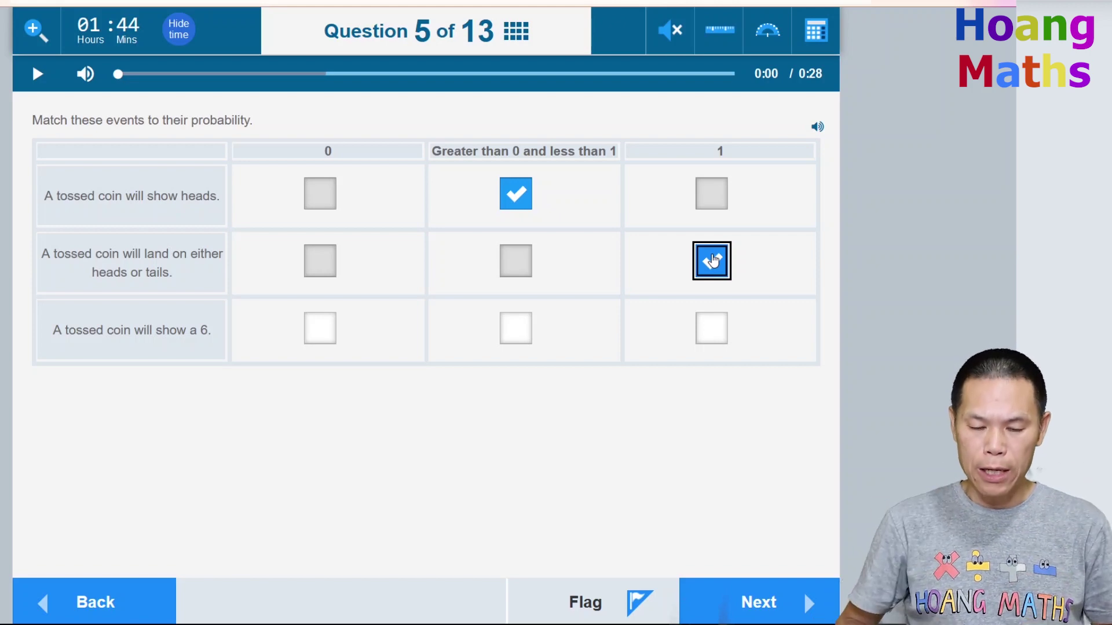
{"action": "left_click", "coordinate": [318, 336]}
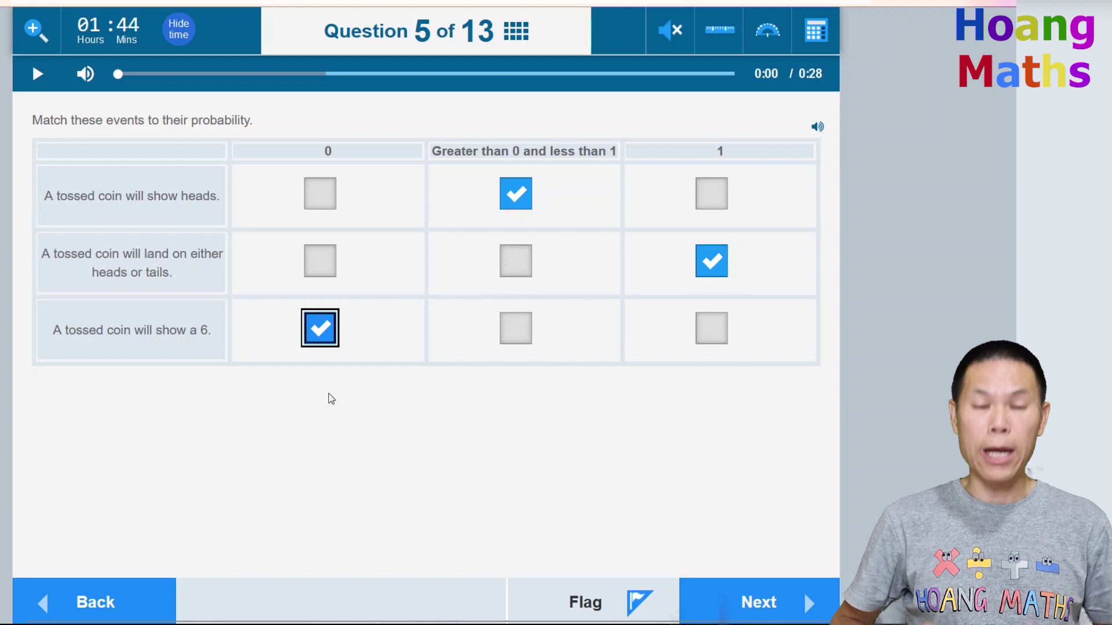